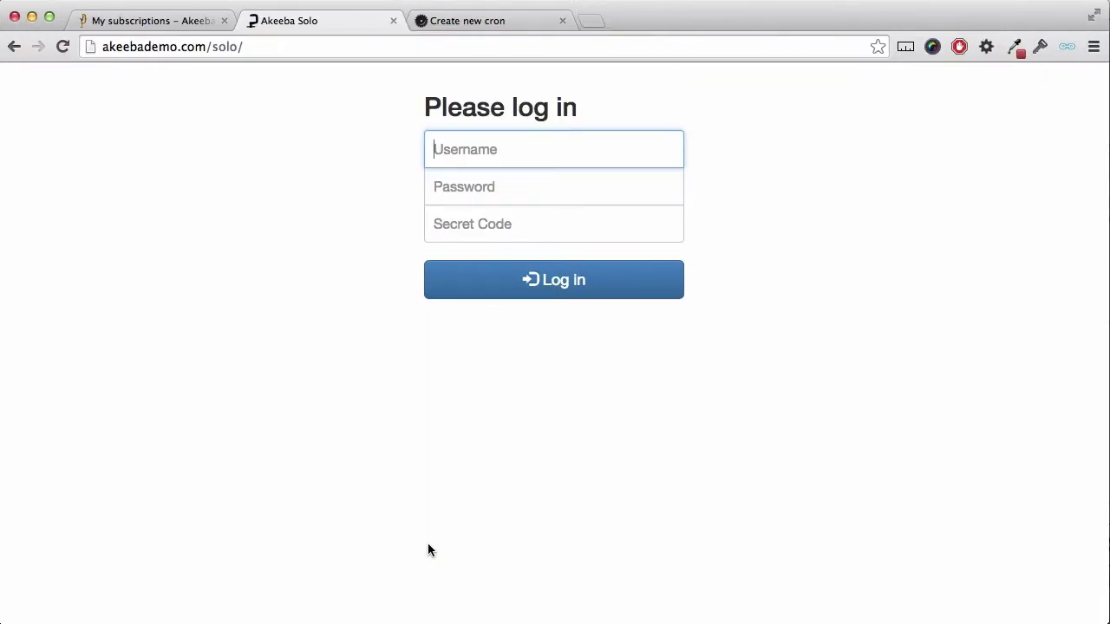
Step: Sign in to Akeeba Solo with the administrator username and password
left_click(473, 153)
key("Tab")
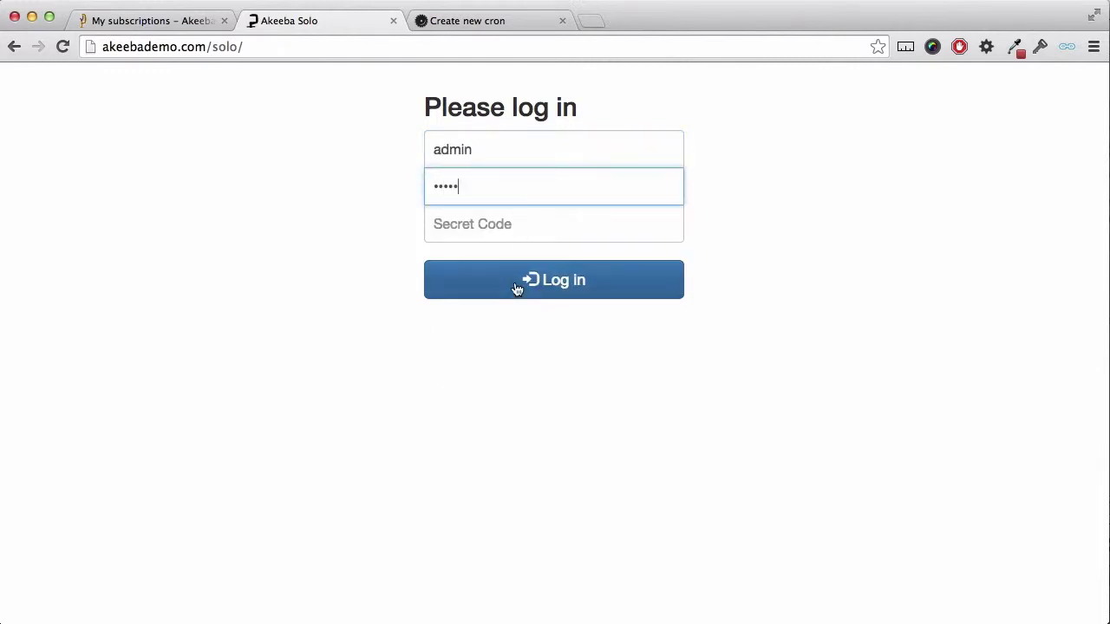
left_click(516, 288)
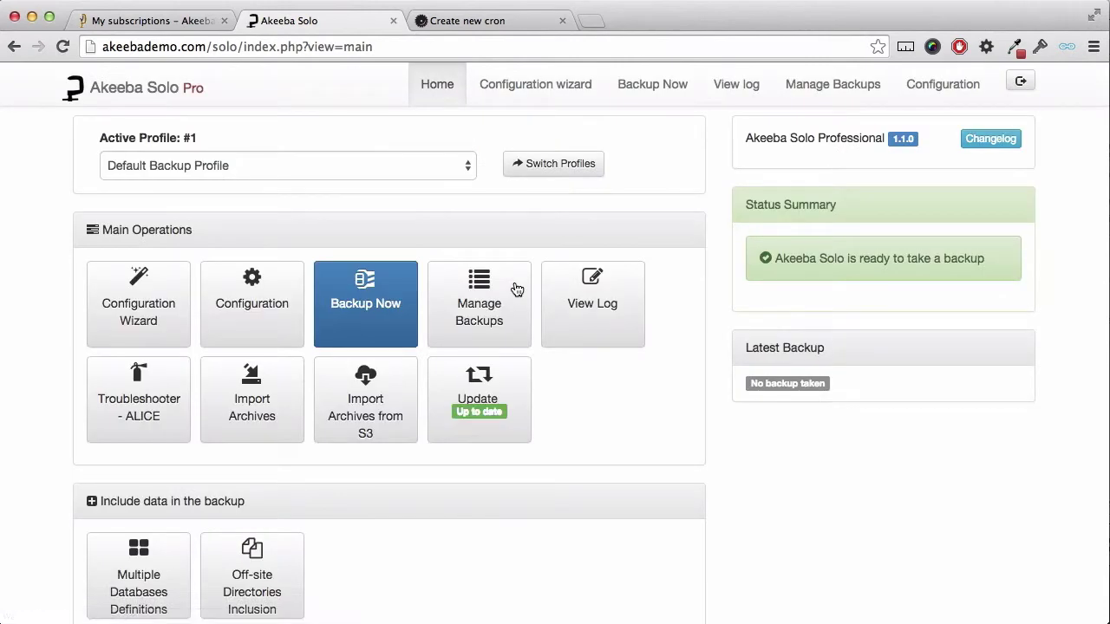
Step: Review the Scheduling Information page, which shows the front-end backup feature disabled
scroll(483, 396, "down", 6)
left_click(389, 426)
scroll(372, 424, "down", 8)
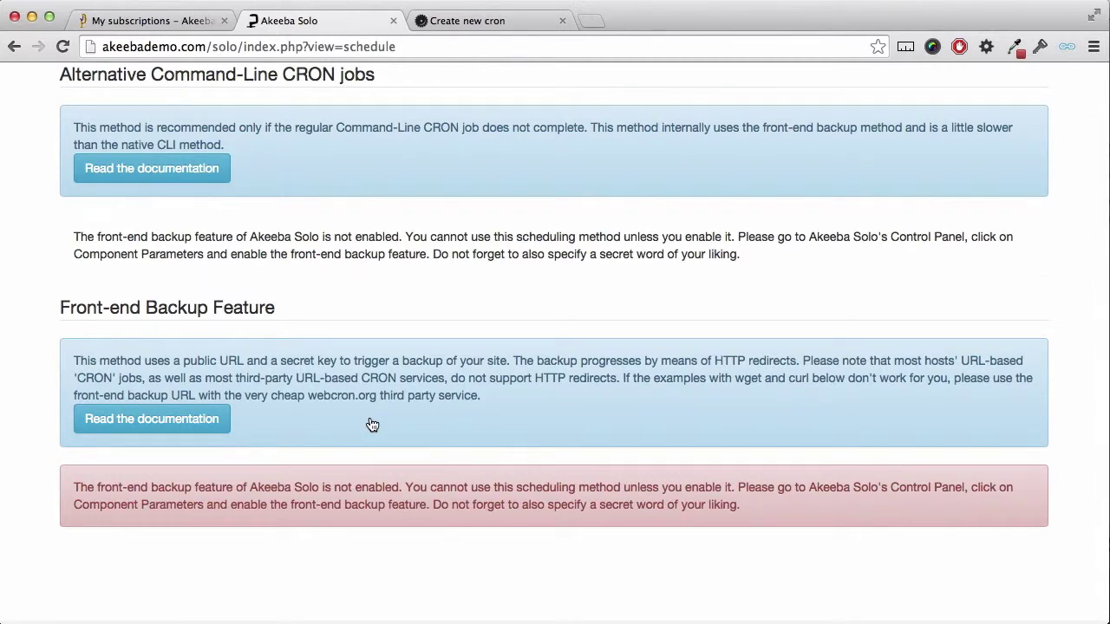
scroll(372, 424, "up", 8)
Step: Return to the control panel and open System Configuration under System Management
left_click(446, 90)
scroll(491, 411, "down", 10)
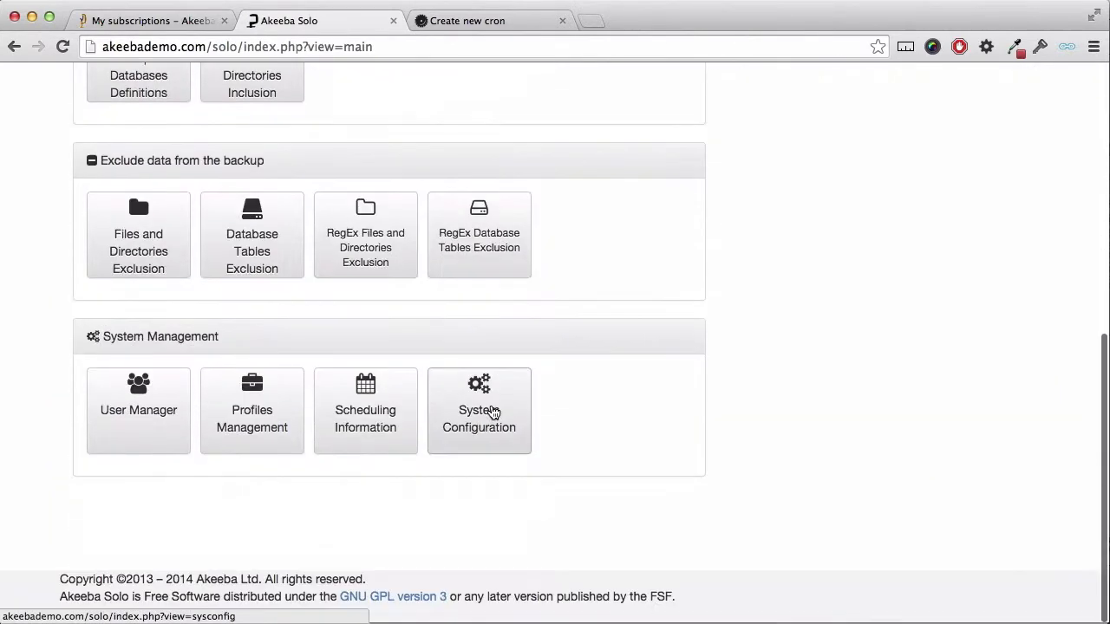
left_click(490, 411)
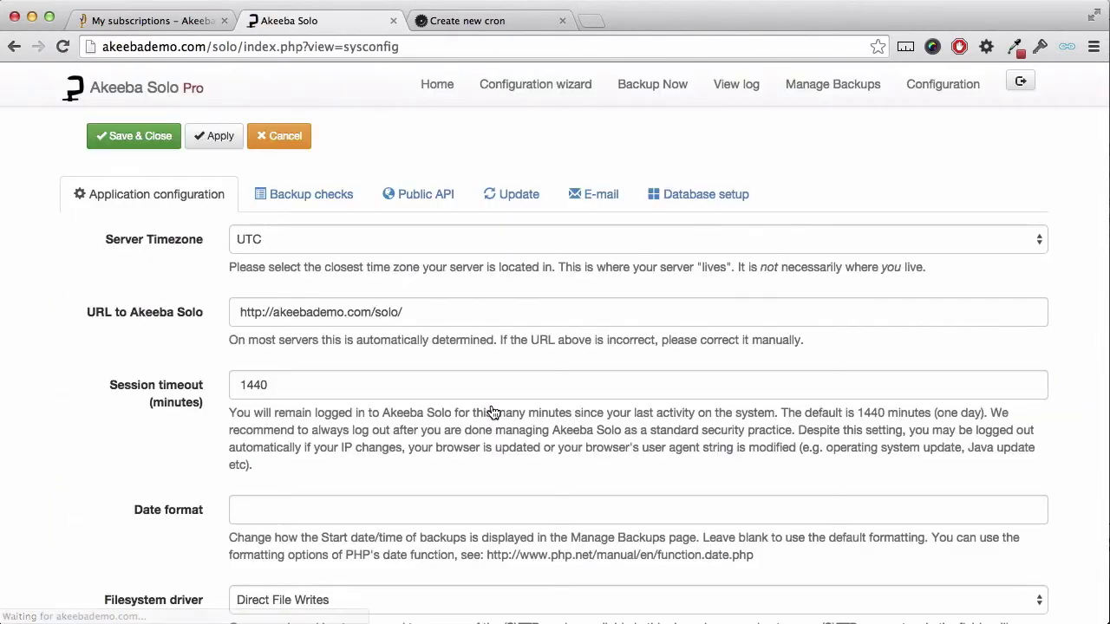
Step: On the Public API tab, enable front-end and remote backup with a secret word, then save and close
left_click(425, 205)
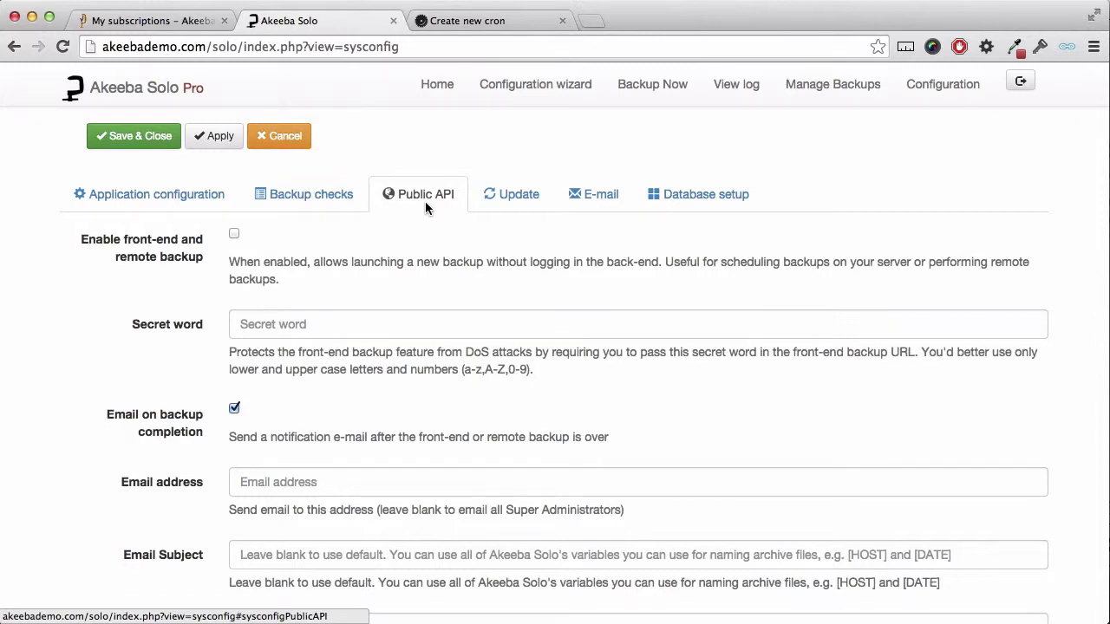
left_click(233, 236)
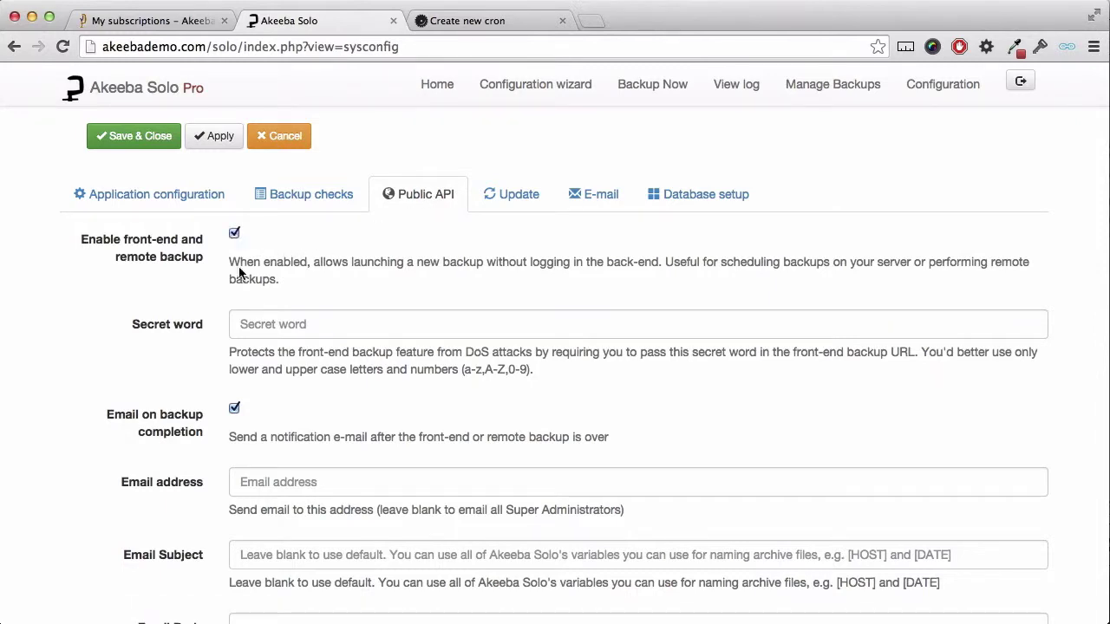
left_click(273, 318)
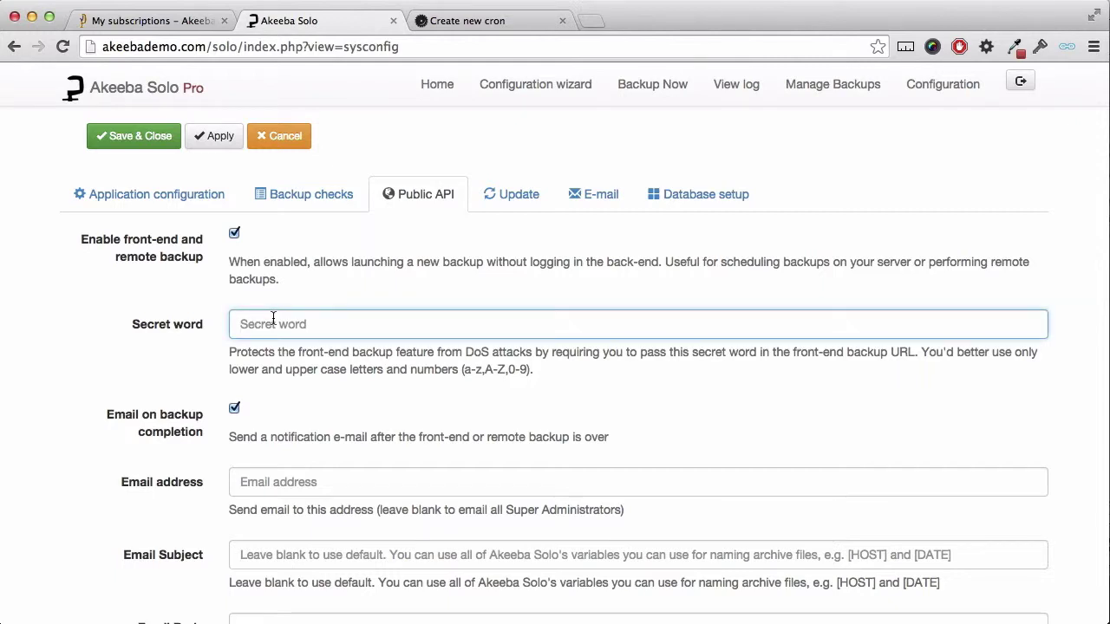
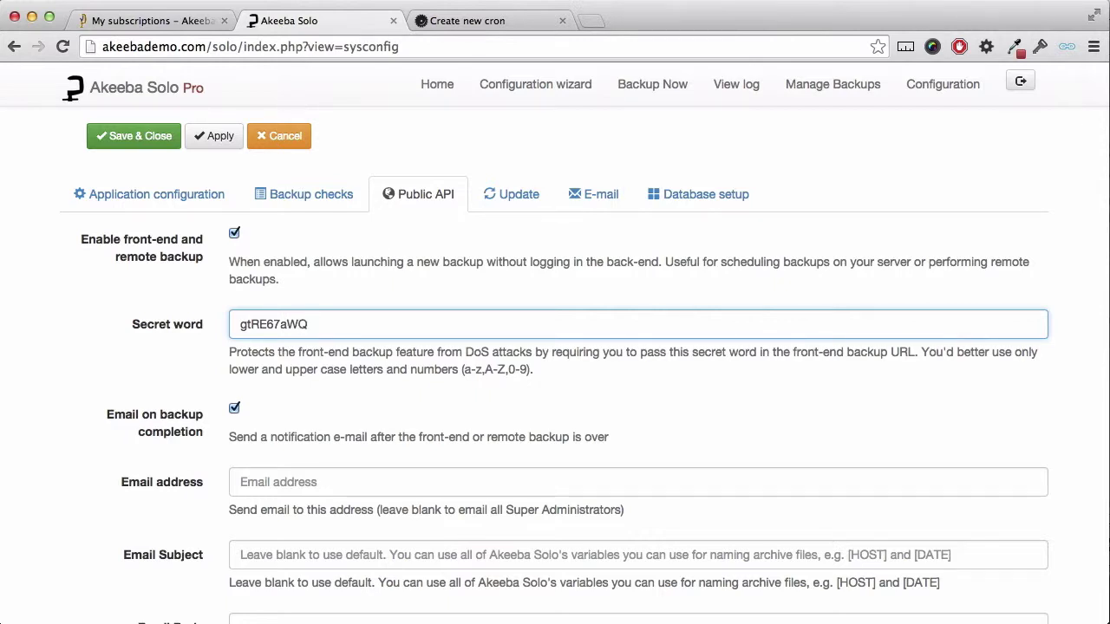
scroll(555, 342, "down", 4)
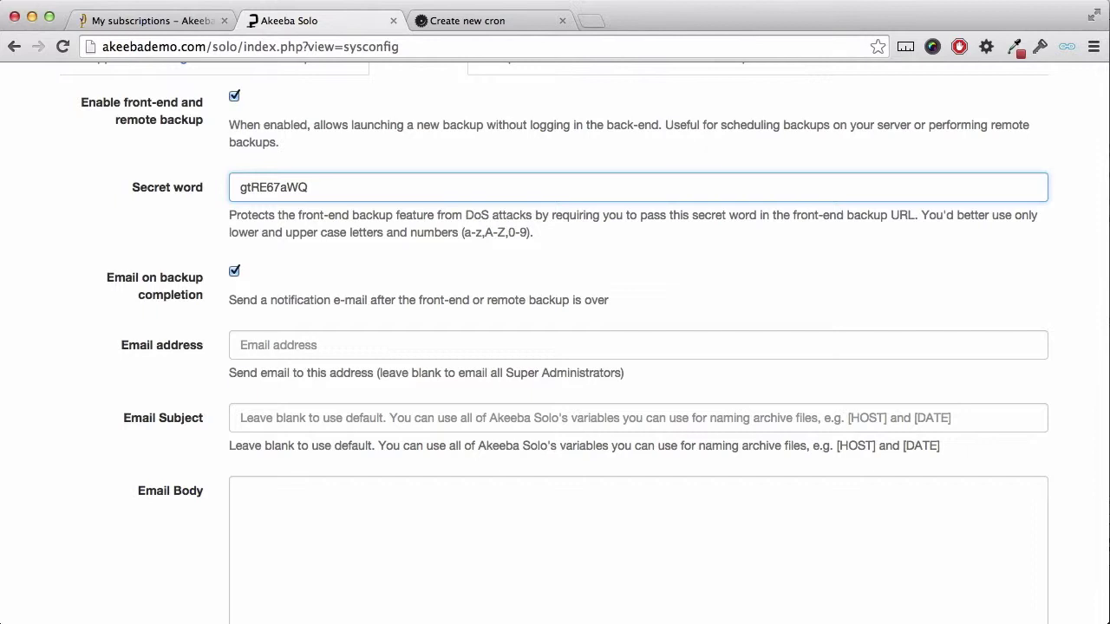
scroll(555, 347, "up", 3)
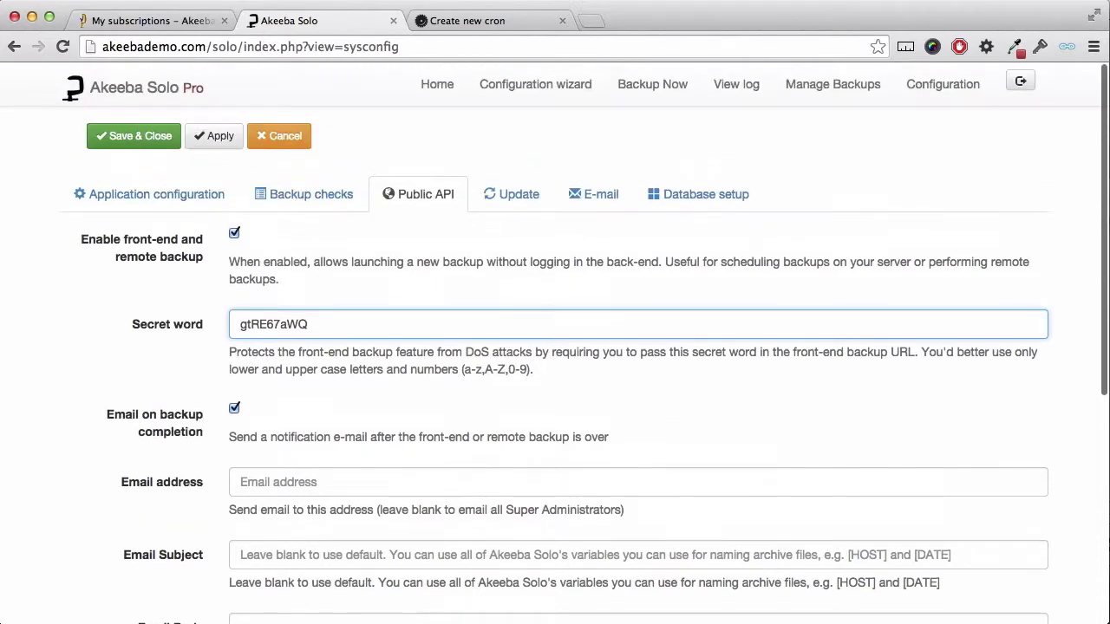
left_click(165, 139)
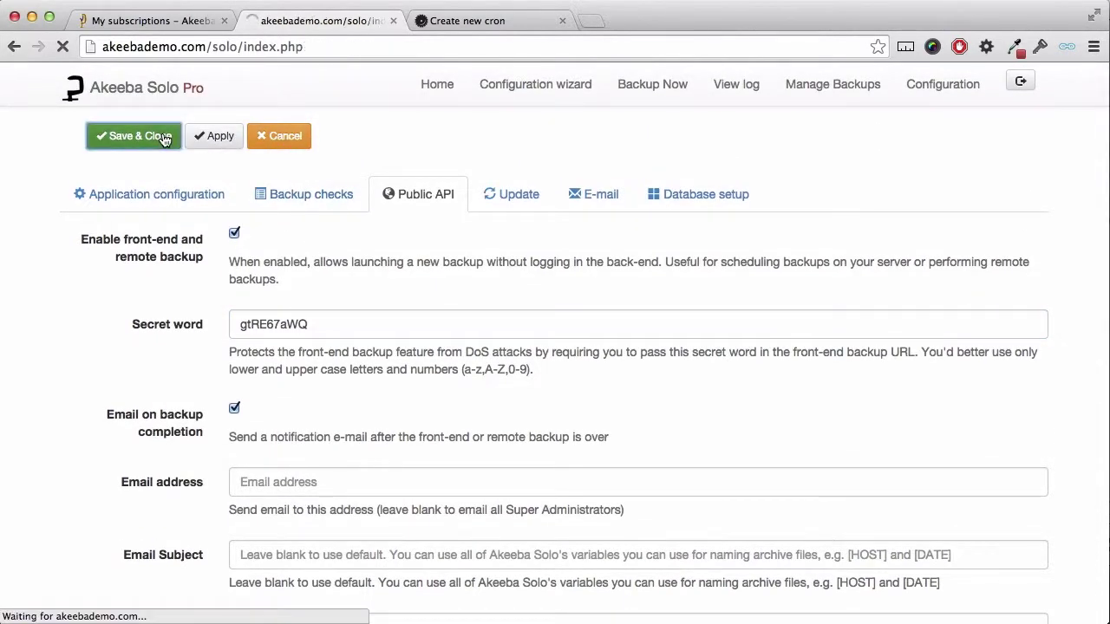
Step: Open Scheduling Information and scroll down to the WebCron.org front-end backup instructions
scroll(276, 266, "down", 5)
scroll(278, 273, "down", 4)
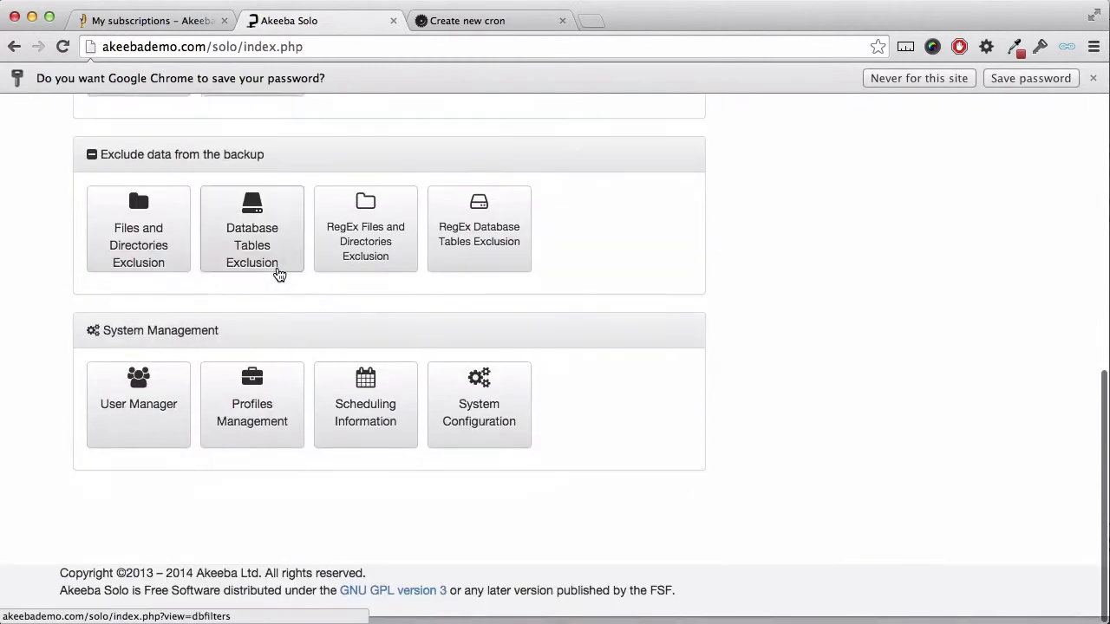
left_click(365, 390)
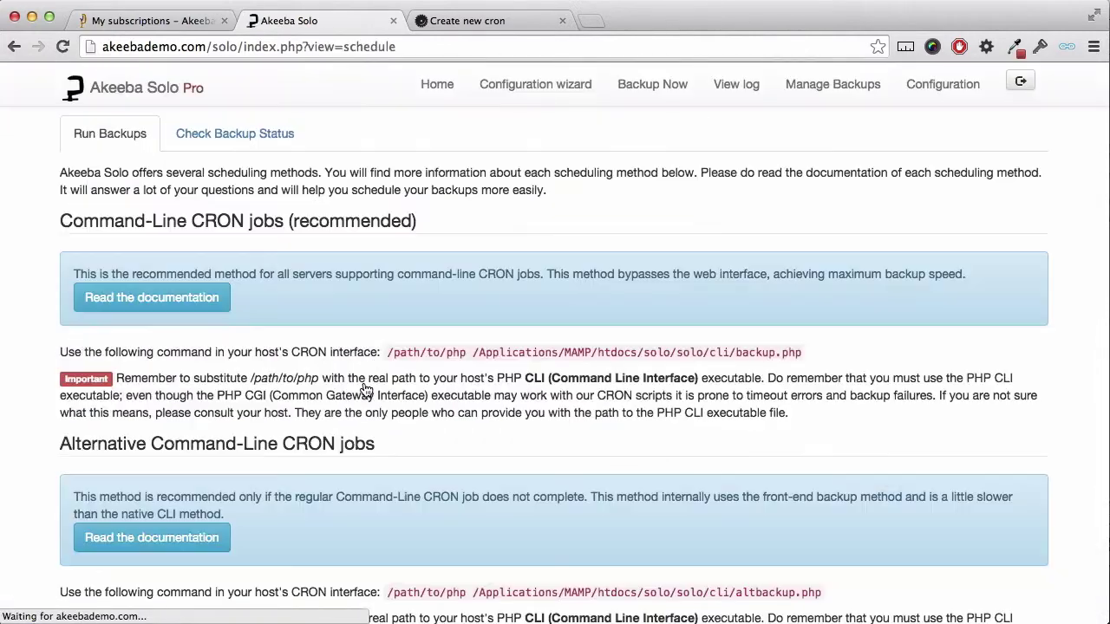
scroll(365, 390, "down", 10)
scroll(365, 390, "down", 5)
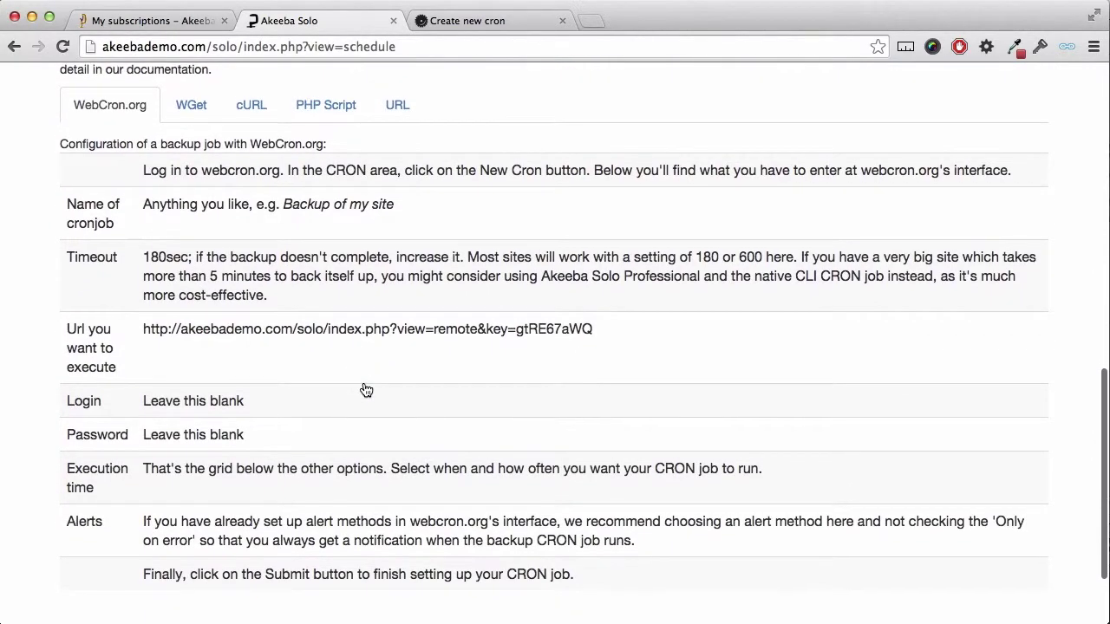
scroll(365, 390, "down", 1)
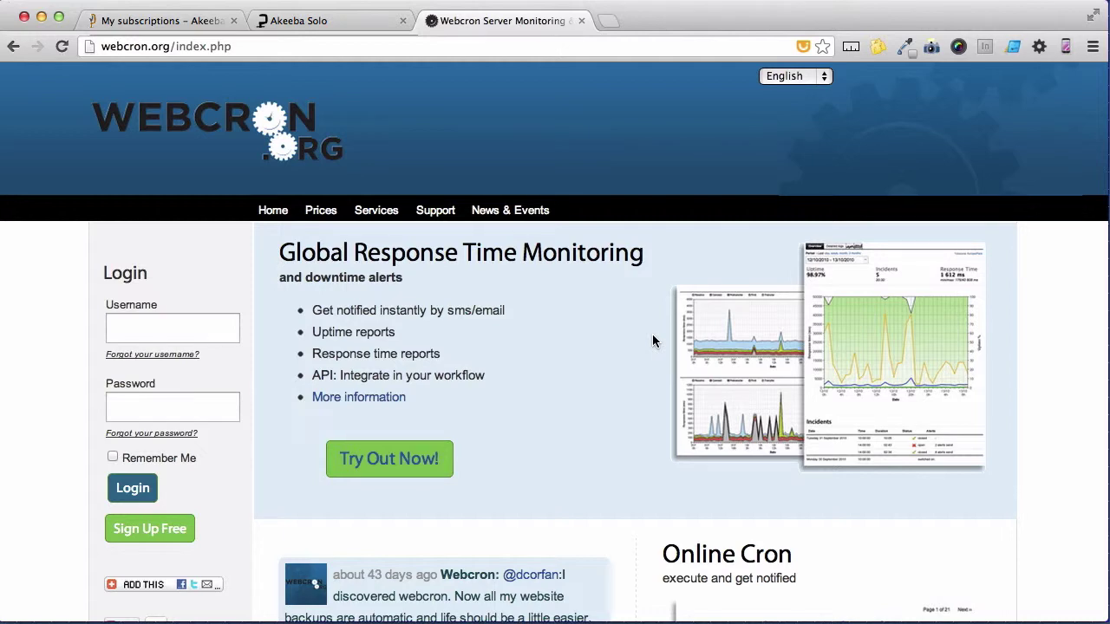
Step: Open WebCron.org's price list and review the cron time-out prices, € 0.0001 to € 0.20
scroll(653, 335, "down", 3)
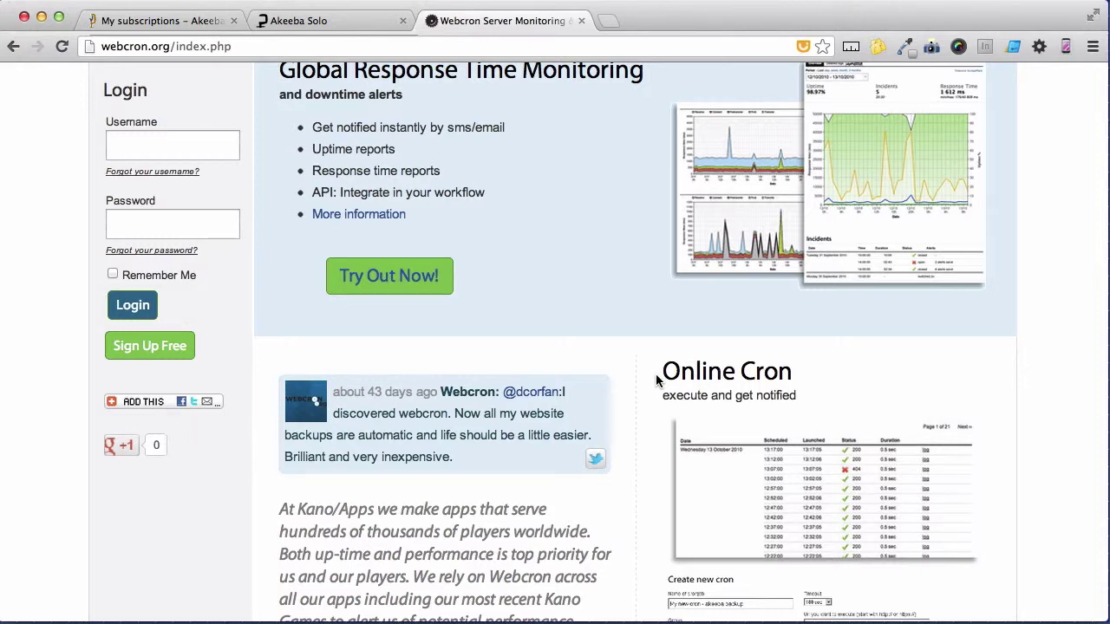
scroll(656, 377, "up", 3)
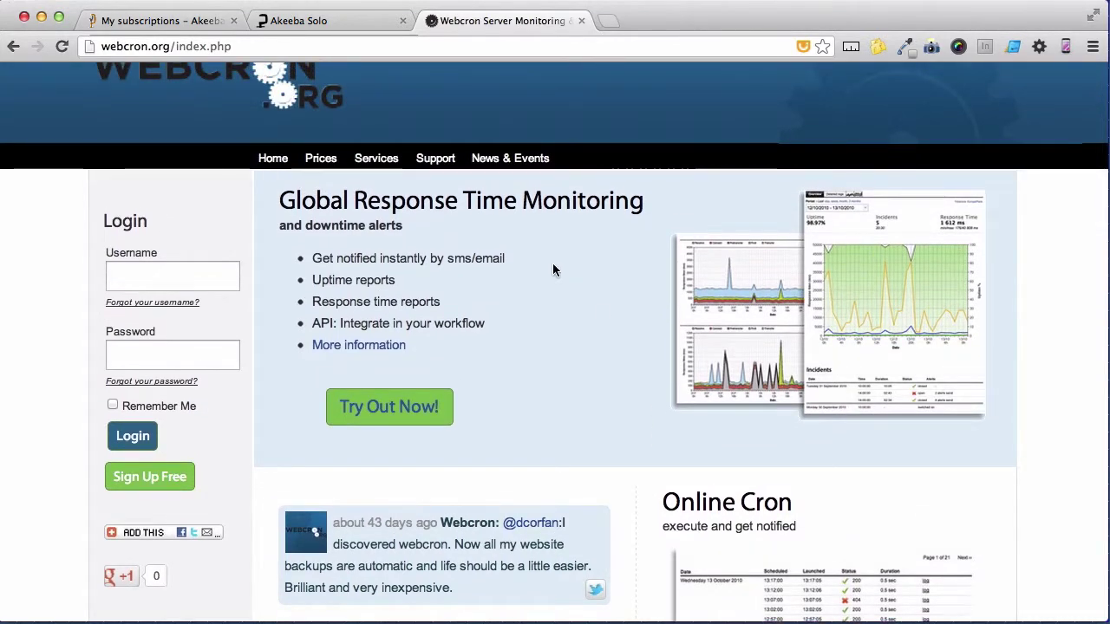
left_click(333, 164)
scroll(492, 323, "down", 5)
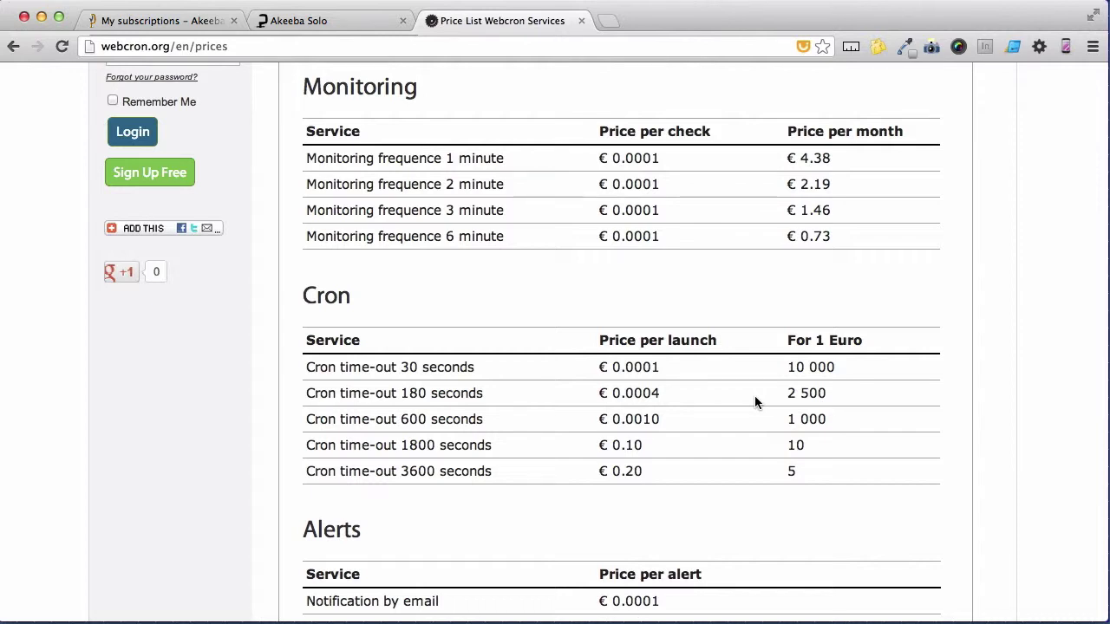
Step: Sign in to WebCron.org with the suggested username and account password to reach the dashboard
left_click(193, 174)
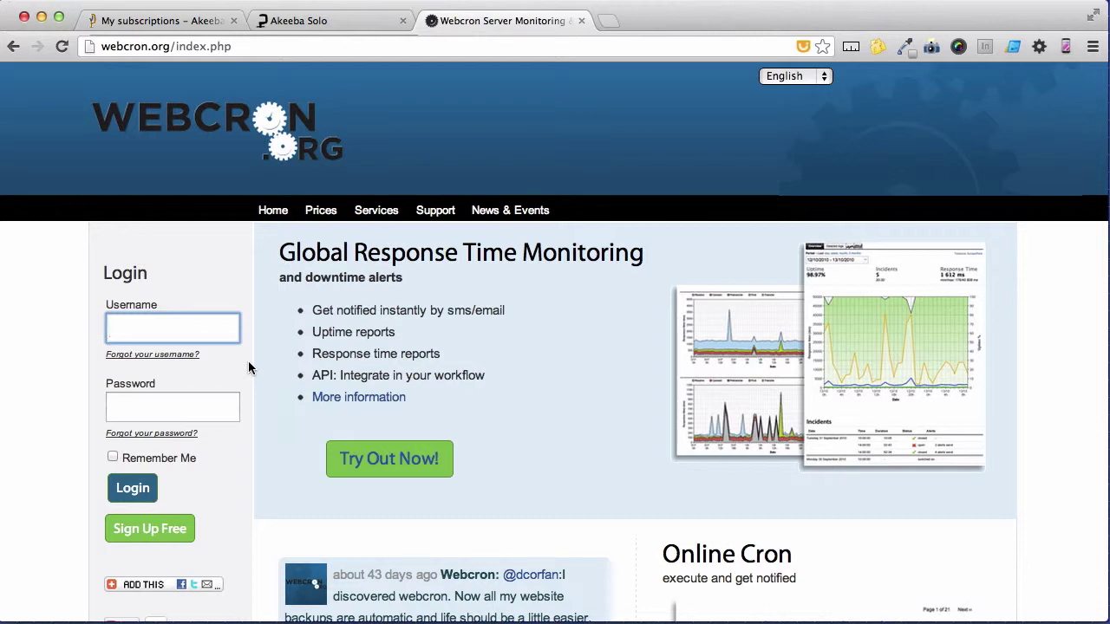
type("ake")
key("Down")
key("Tab")
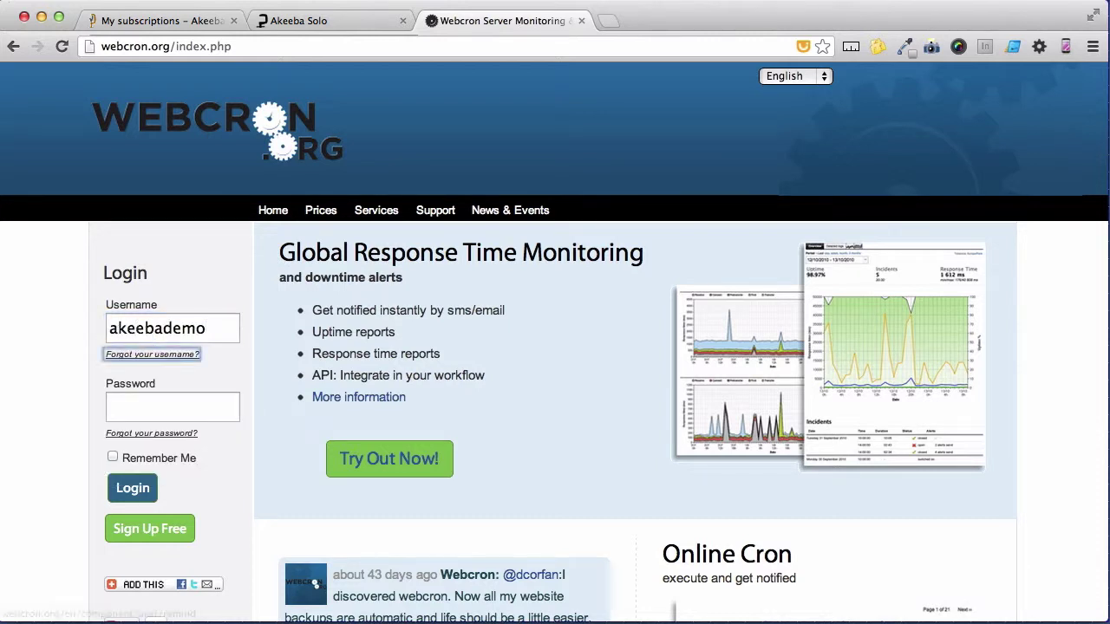
key("Tab")
type("********")
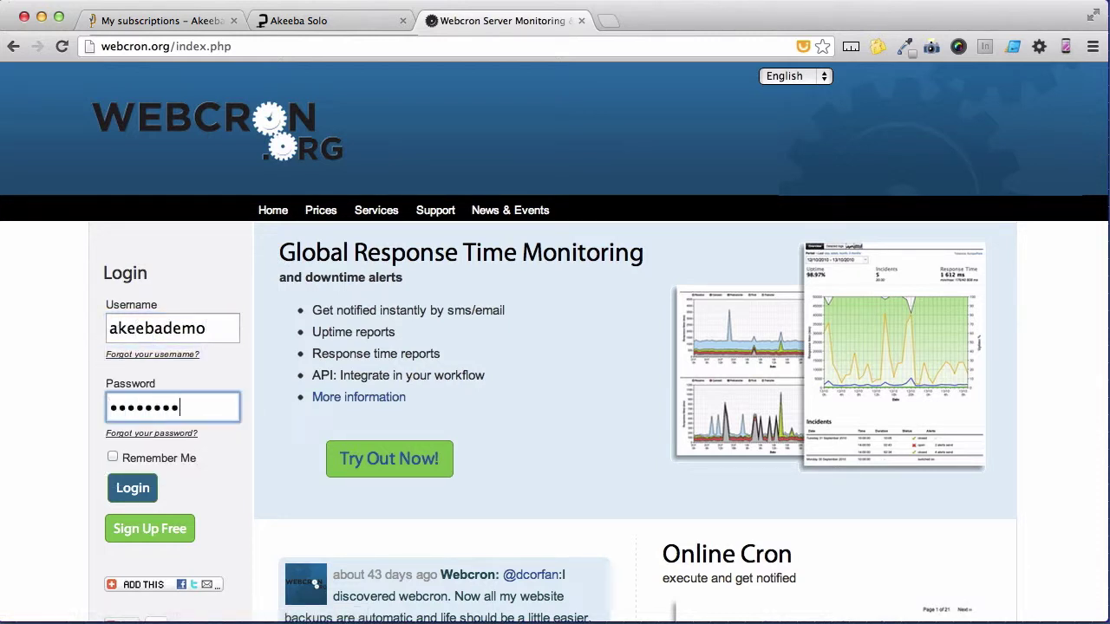
left_click(139, 487)
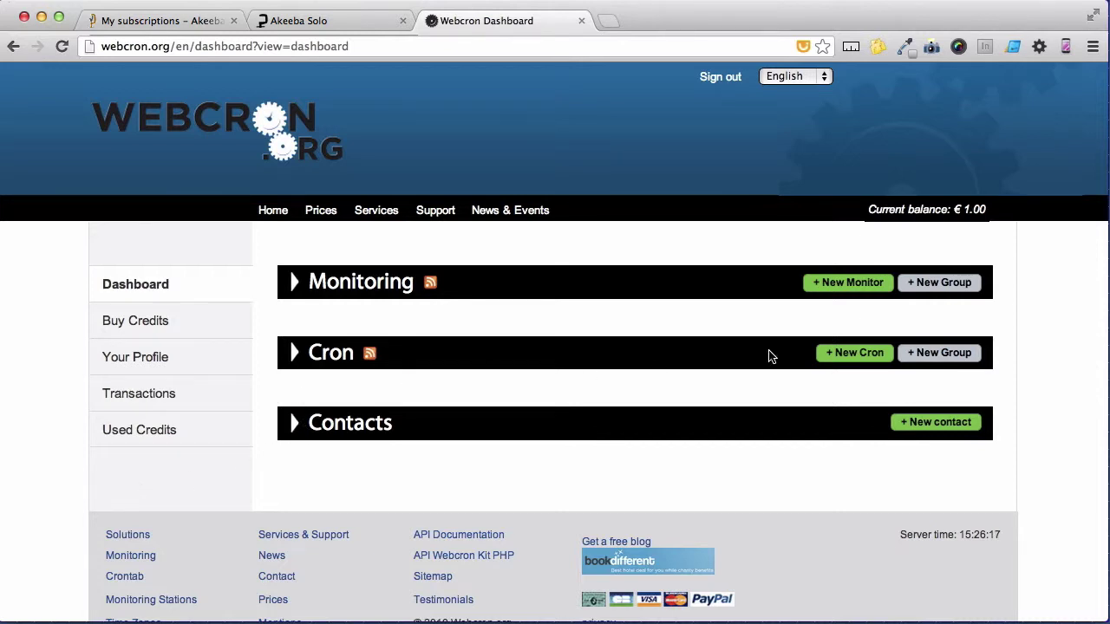
Step: Start a new cron job named 'Backup of web site' with a 180 sec timeout
left_click(845, 361)
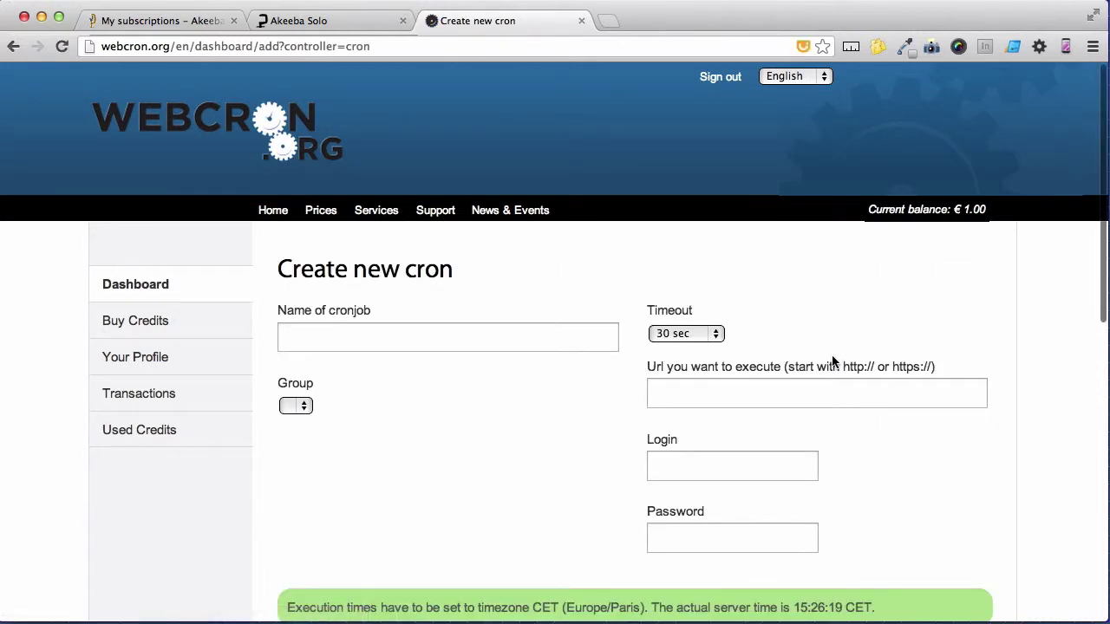
left_click(532, 343)
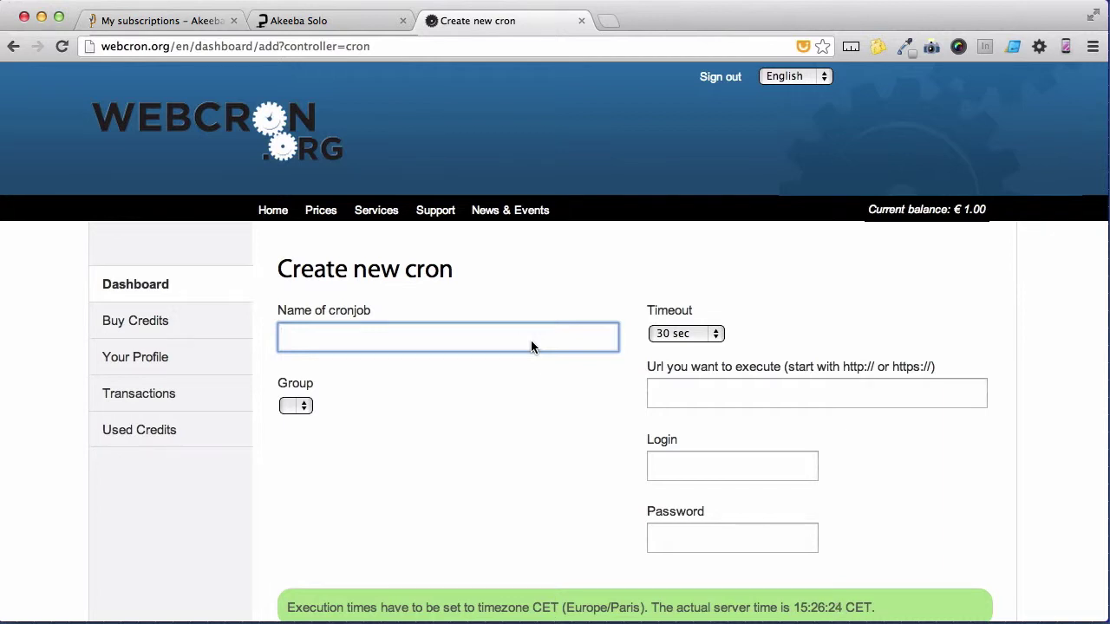
type("Backup of web ")
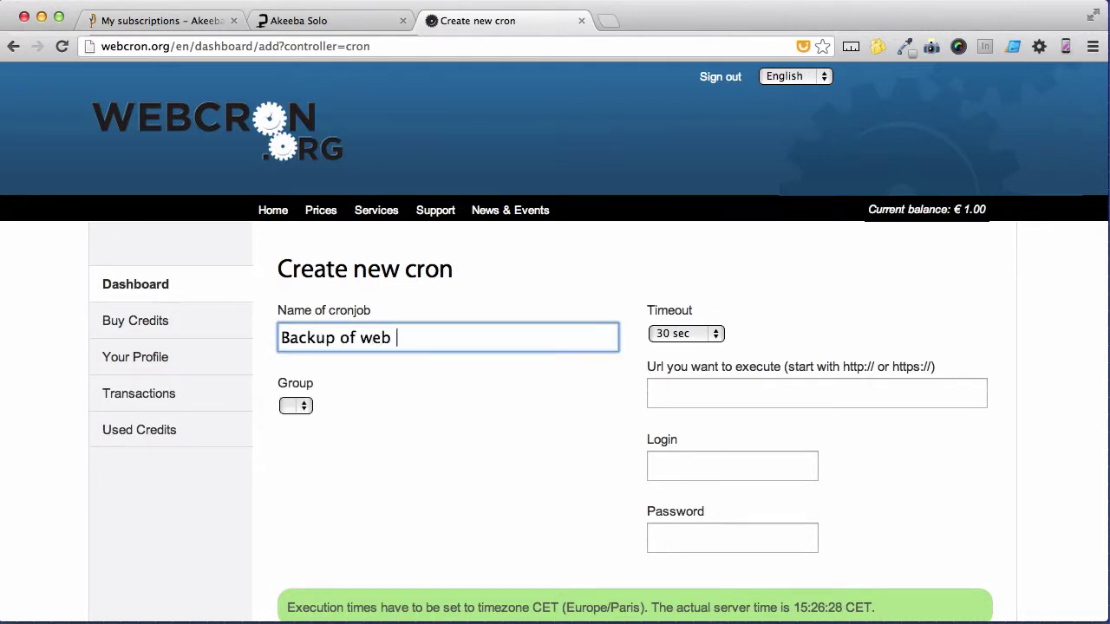
type("site")
left_click(712, 337)
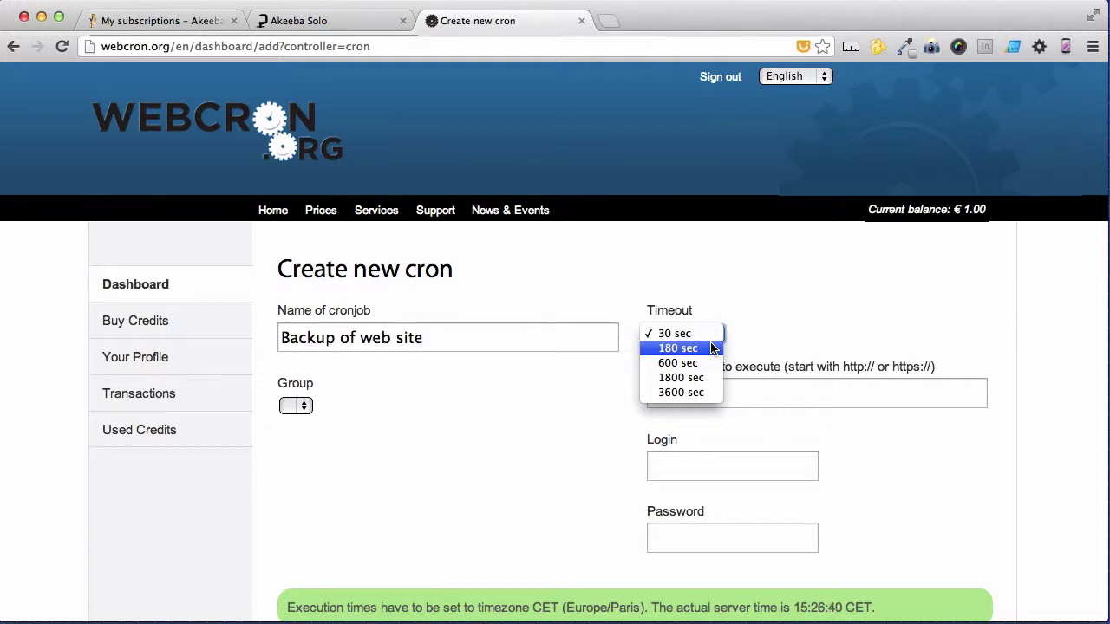
left_click(711, 347)
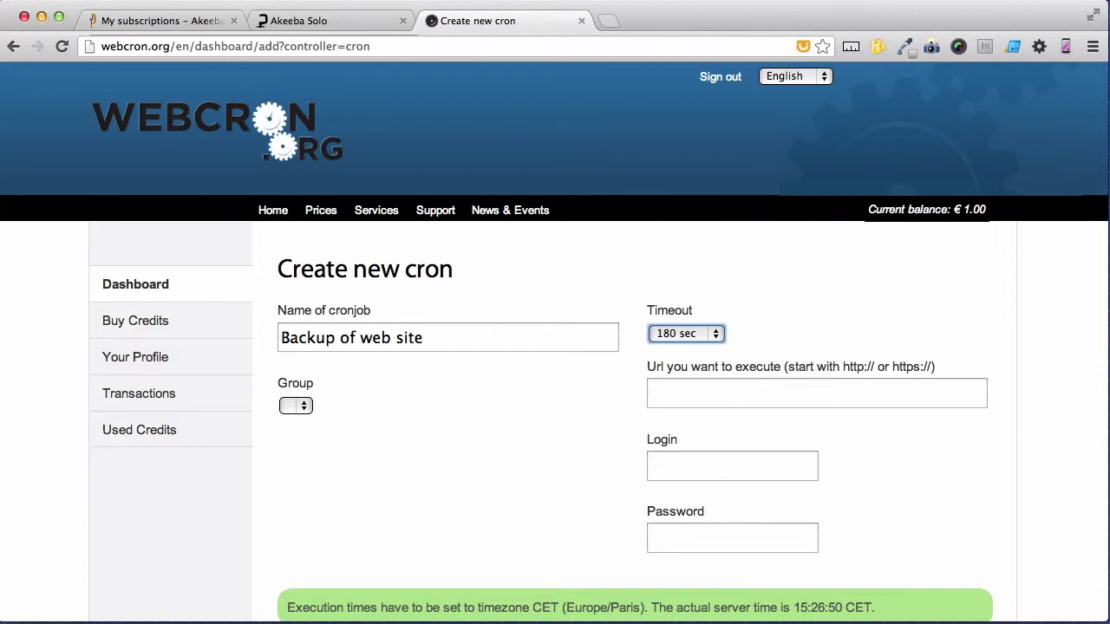
left_click(414, 21)
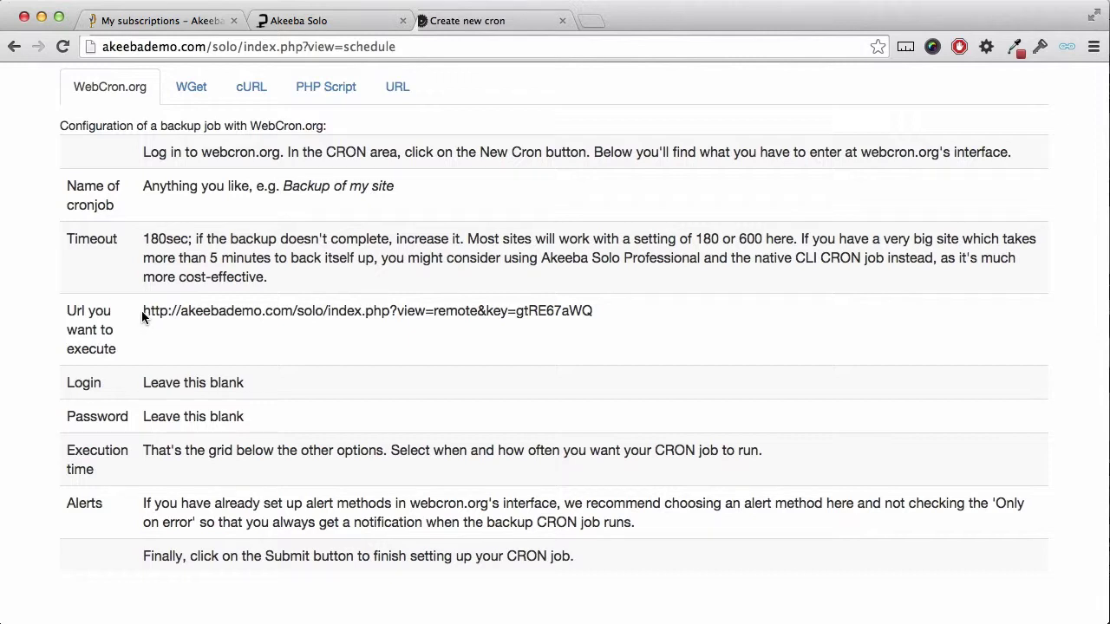
Step: Copy Akeeba Solo's front-end backup URL into the new cron job's URL to execute field
left_click_drag(142, 313, 593, 310)
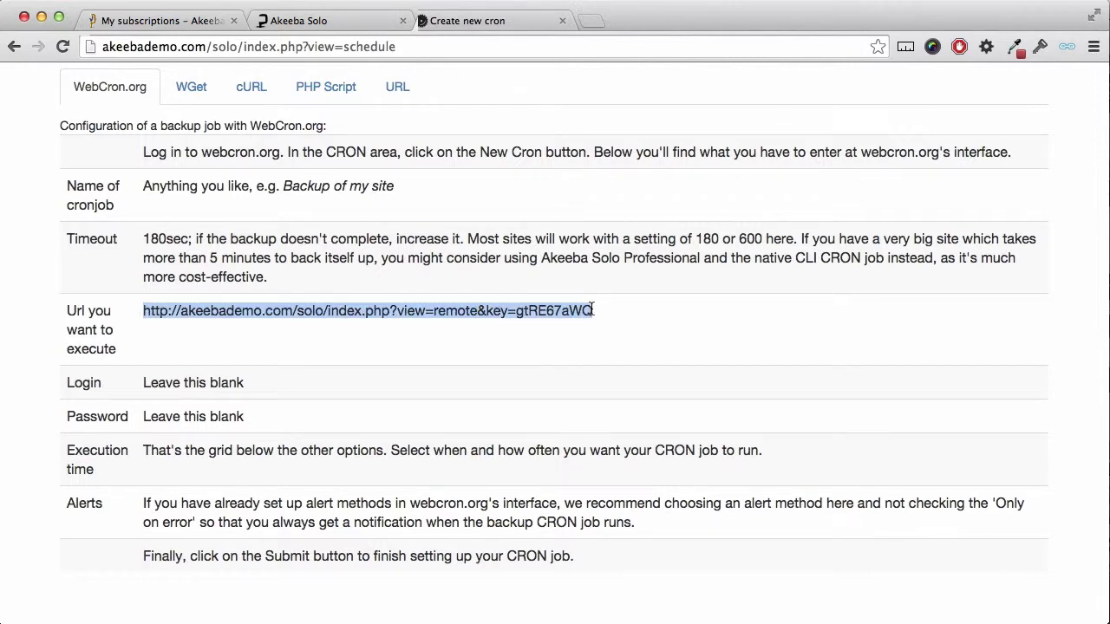
right_click(572, 314)
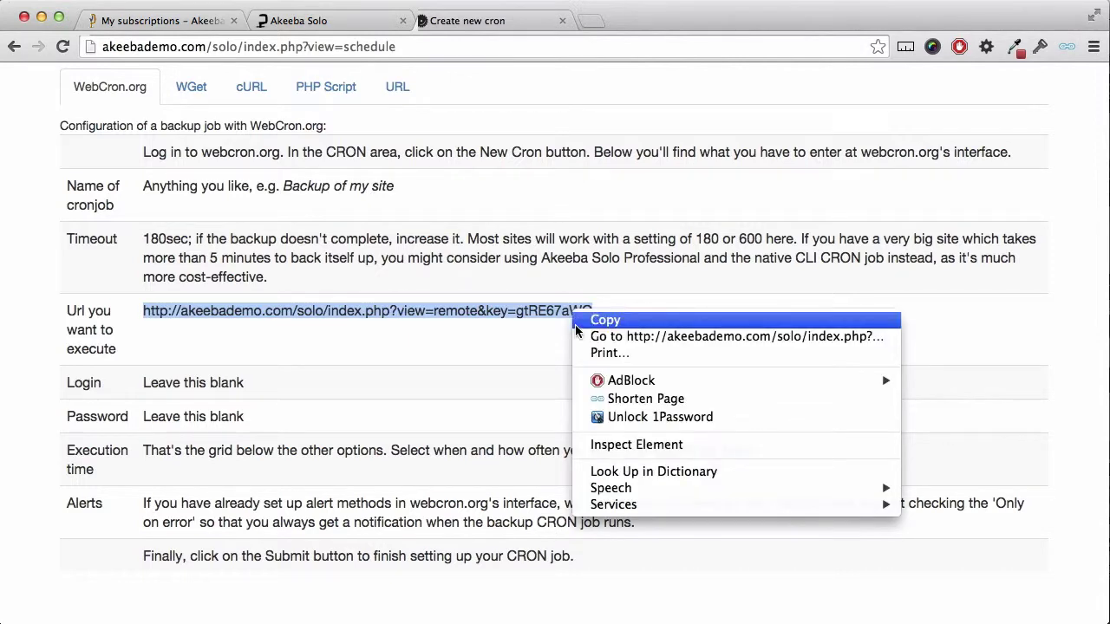
left_click(575, 324)
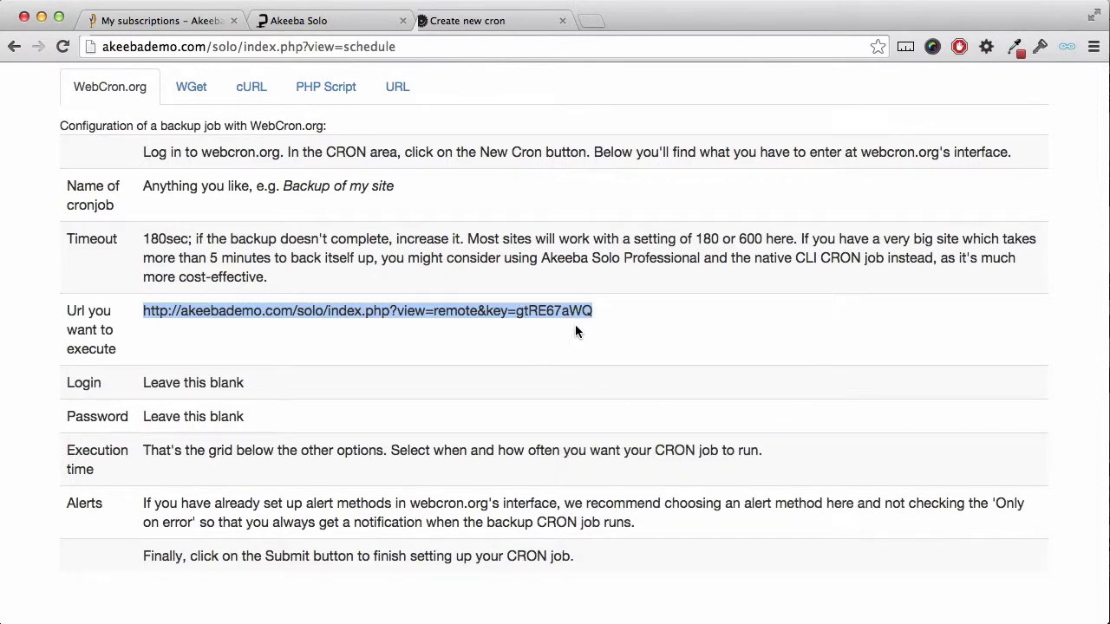
left_click(468, 21)
left_click(708, 392)
right_click(709, 394)
left_click(742, 473)
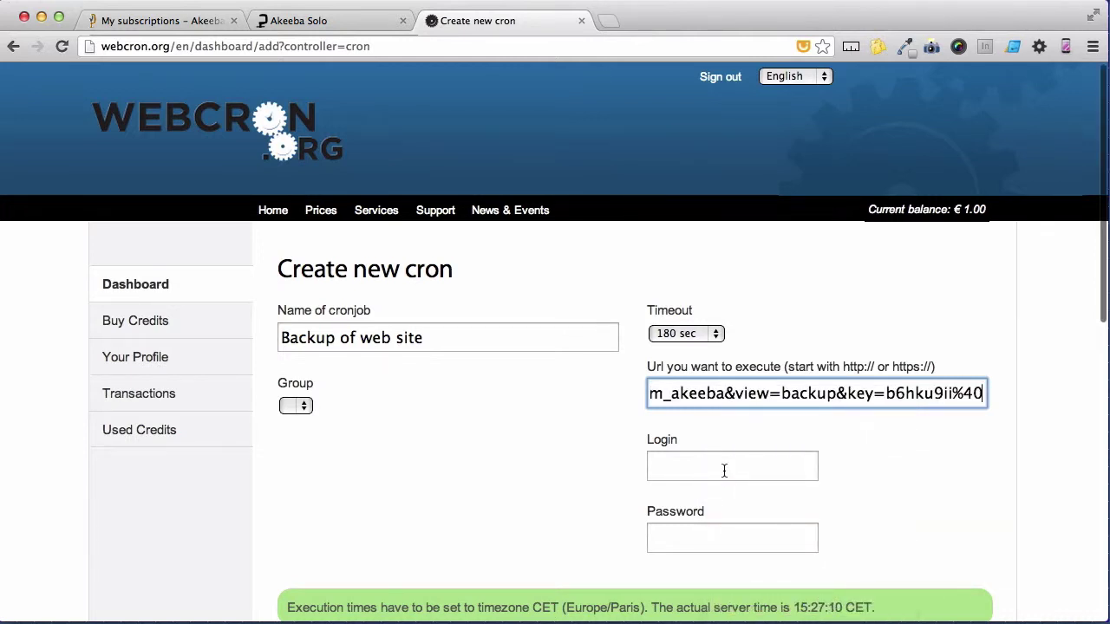
Step: Schedule the job for every year, month and day, Monday through Sunday, at 1:10
scroll(724, 470, "down", 8)
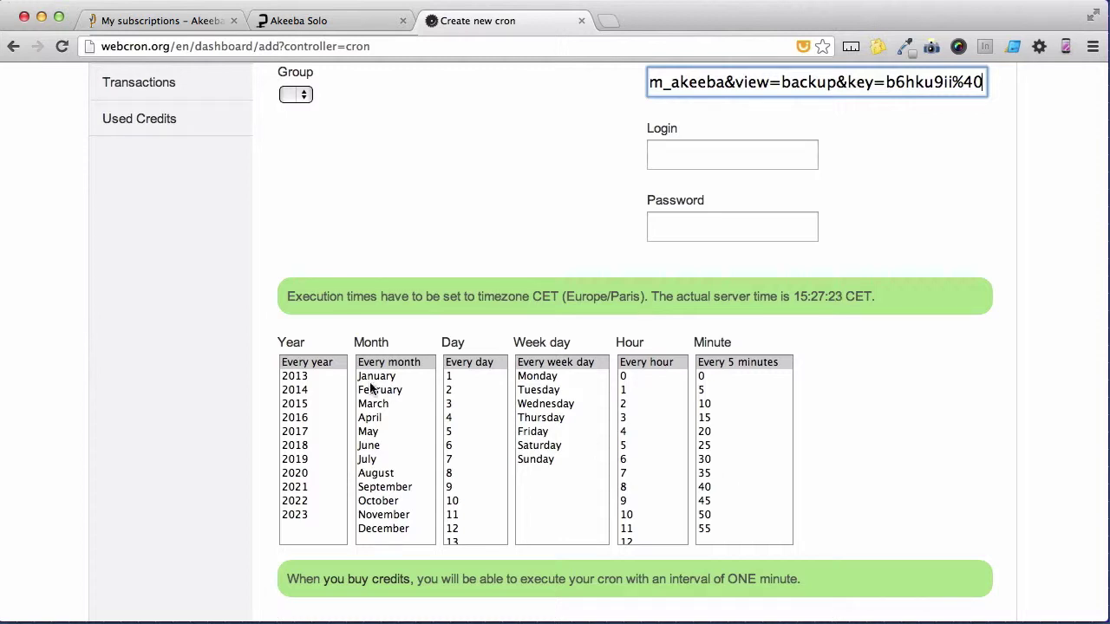
left_click(328, 364)
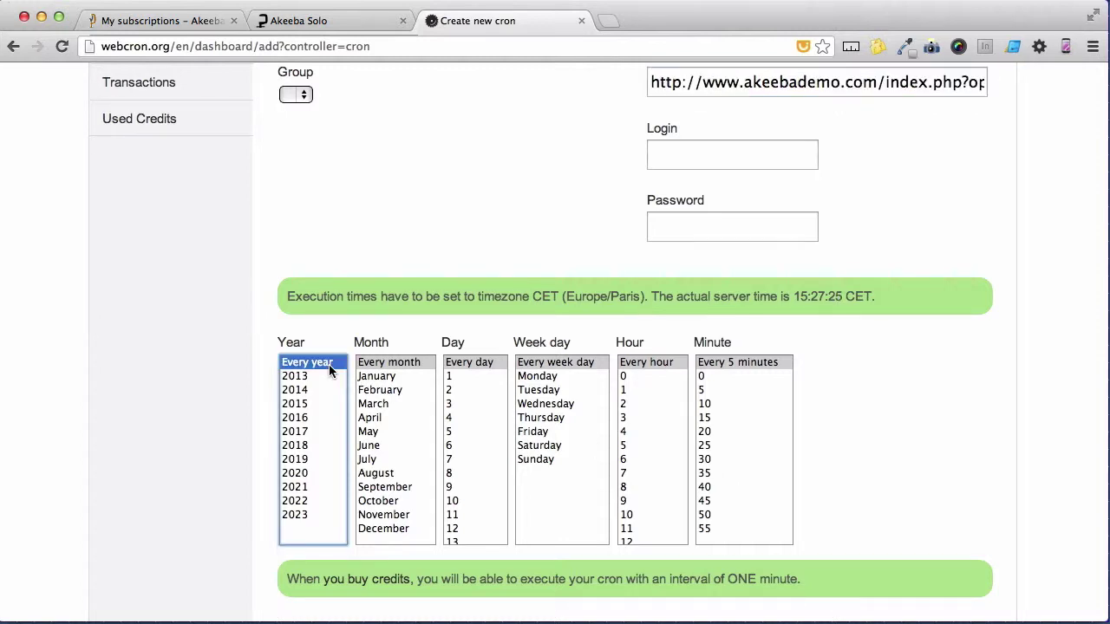
left_click(377, 364)
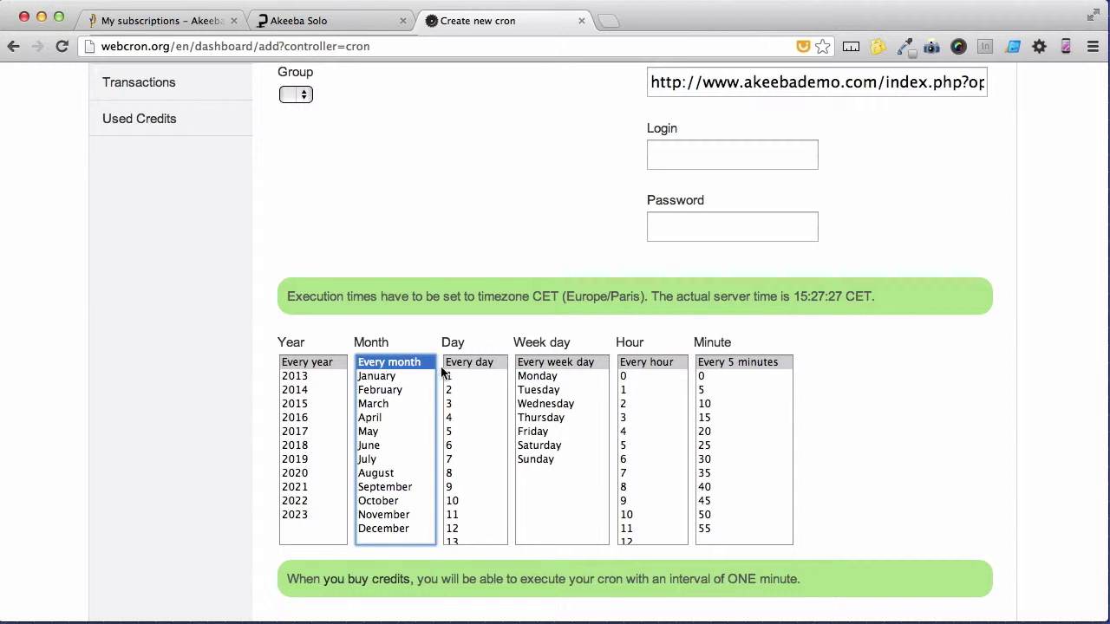
left_click(458, 364)
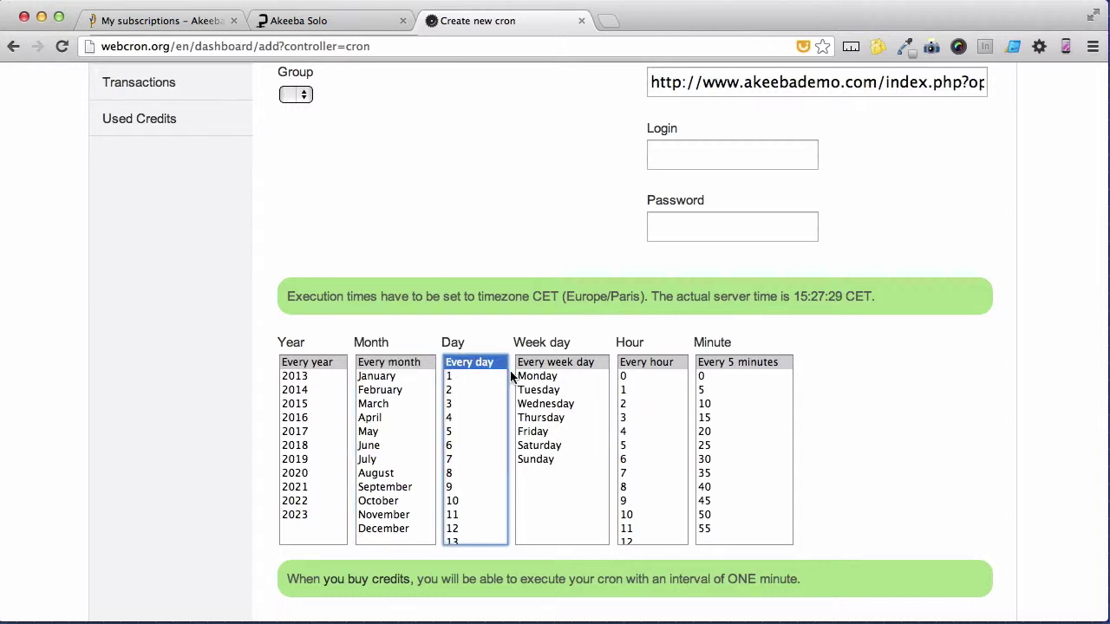
left_click(537, 376)
left_click(536, 459, "shift")
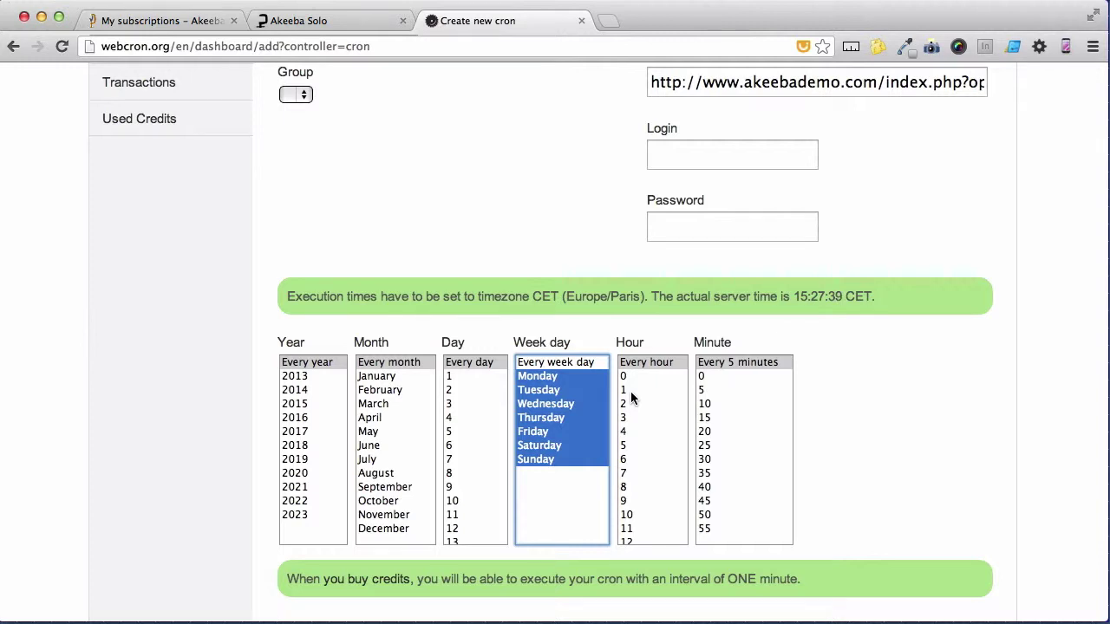
left_click(632, 392)
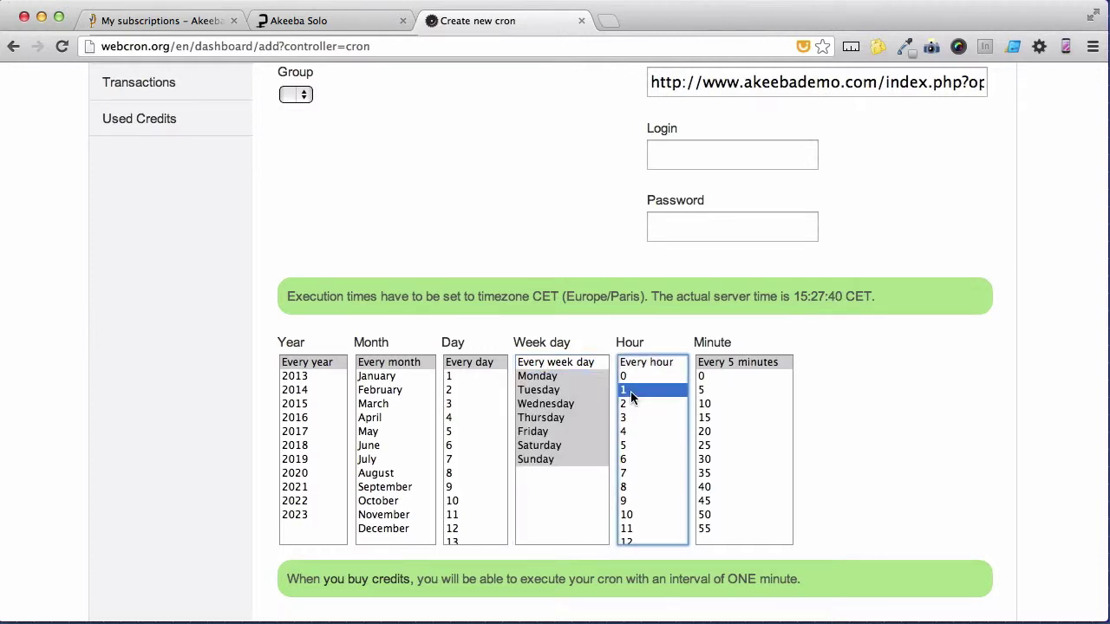
left_click(711, 401)
Step: Submit the cron job and expand the Cron list showing 'Backup of web site'
scroll(711, 401, "down", 1)
scroll(710, 401, "down", 4)
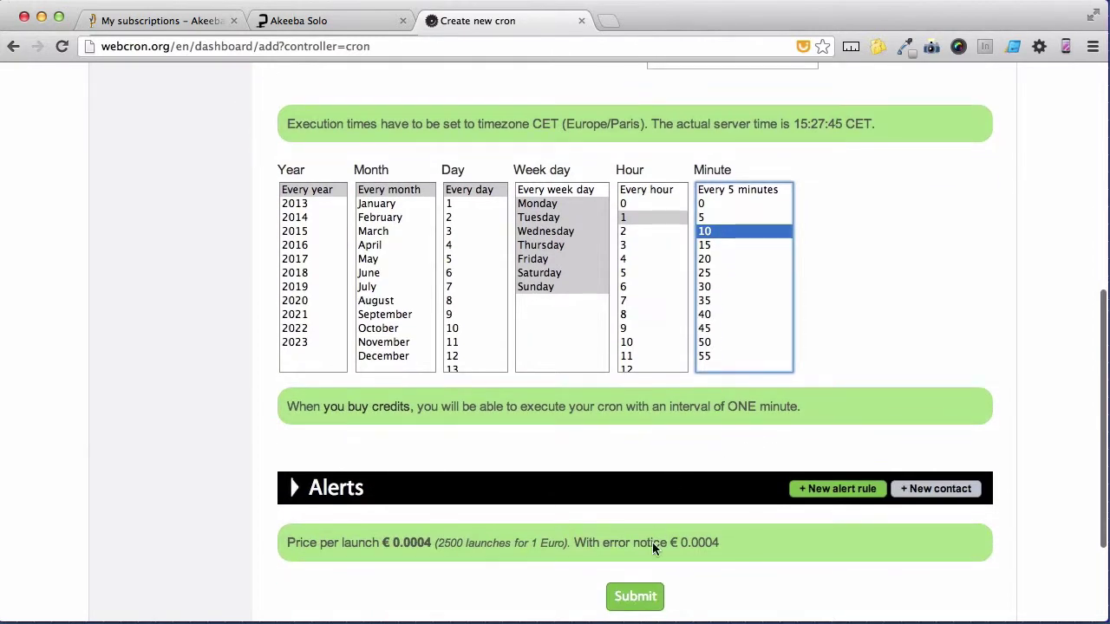
left_click(648, 598)
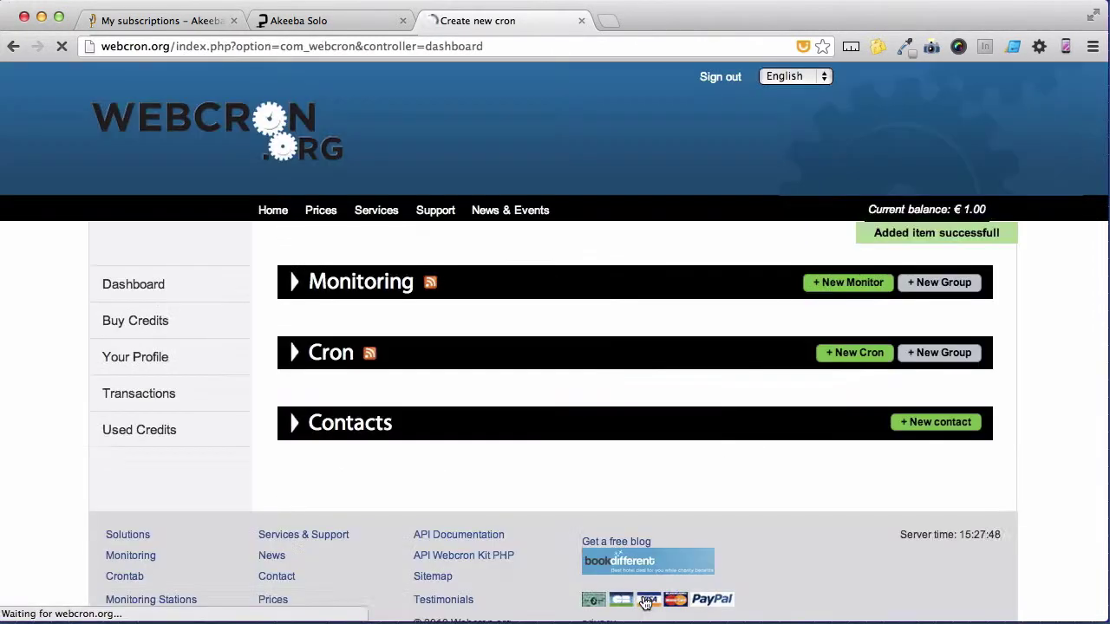
left_click(349, 364)
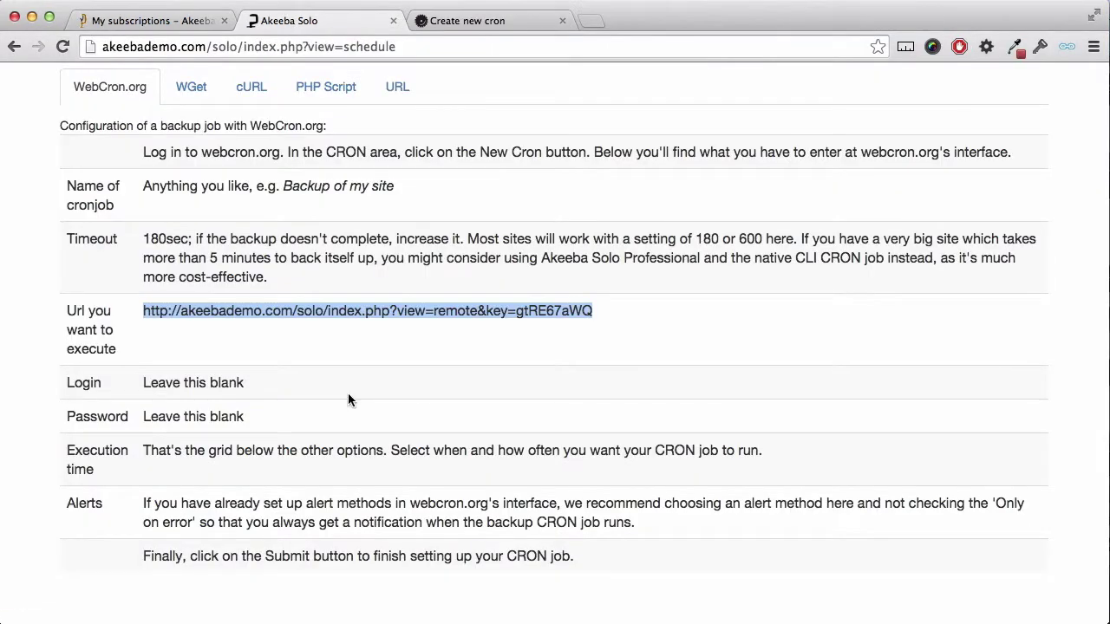
Step: Scroll to the top of Akeeba Solo's scheduling page and go Home to the control panel
scroll(349, 398, "up", 15)
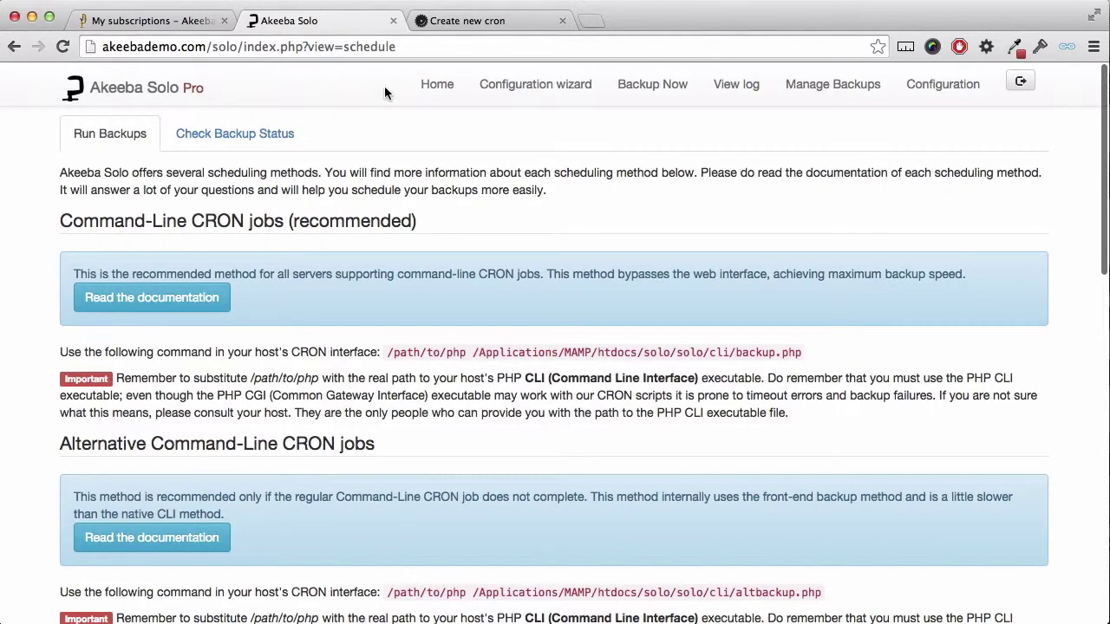
left_click(438, 84)
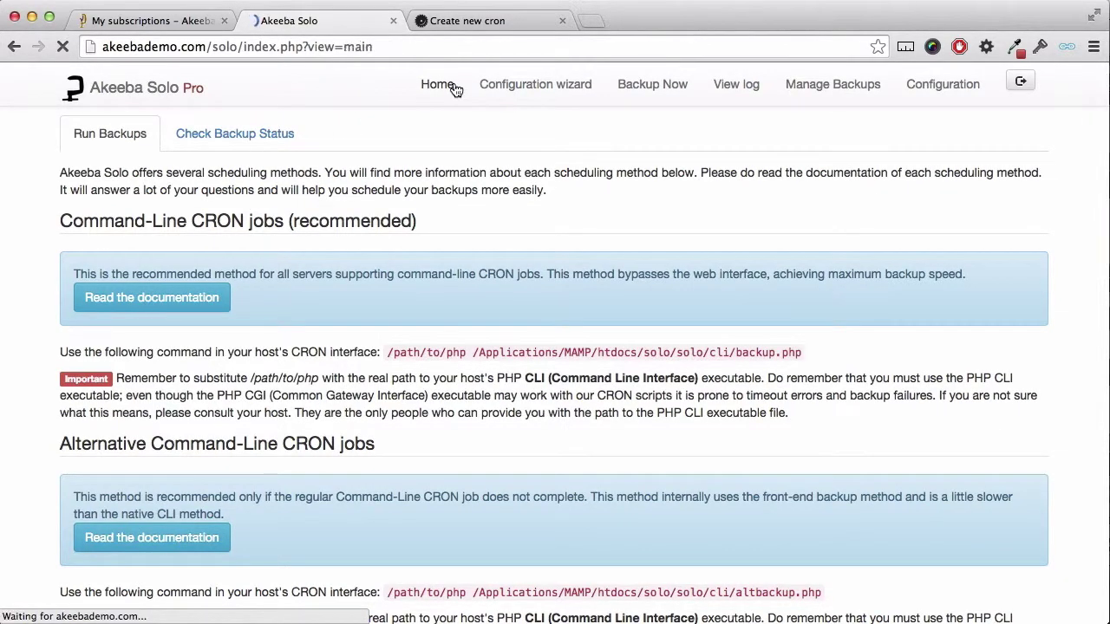